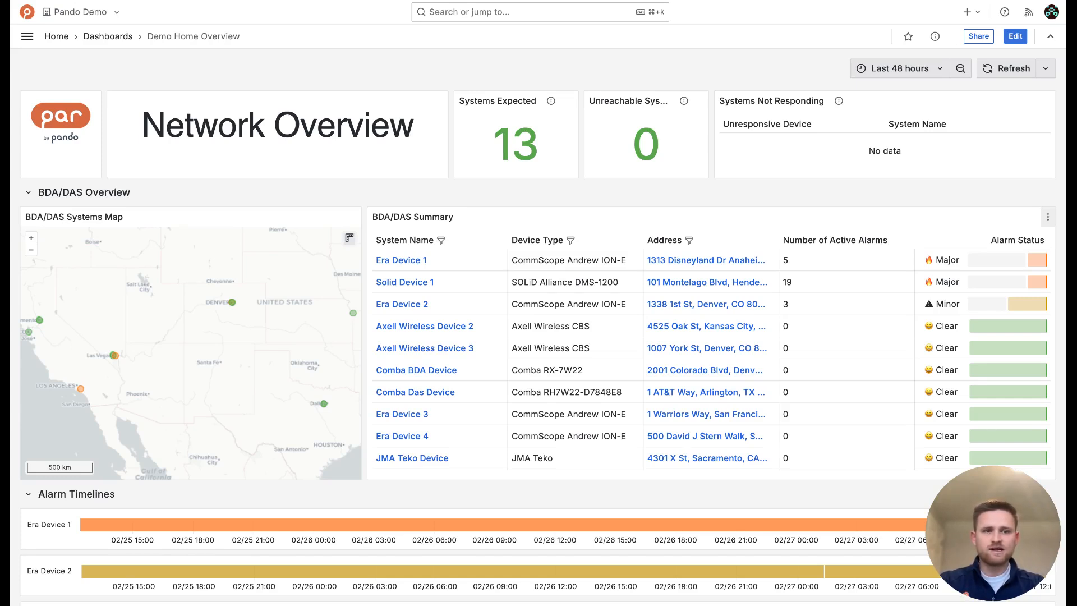
# Go through Dashboards into the Reports folder and open DAS Network Report
pyautogui.click(27, 38)
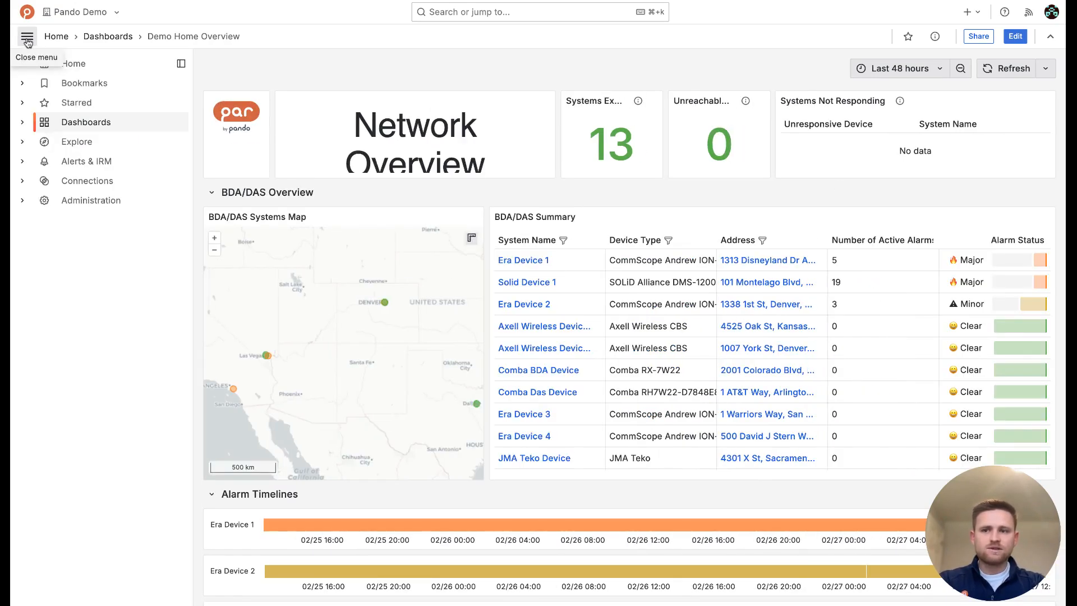
pyautogui.click(86, 124)
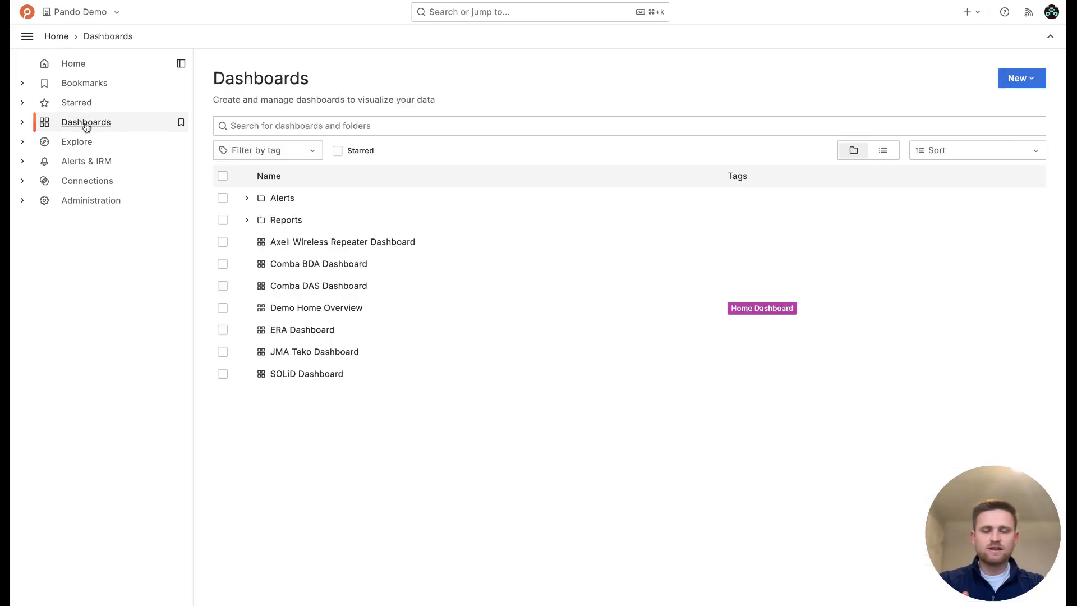
pyautogui.click(287, 220)
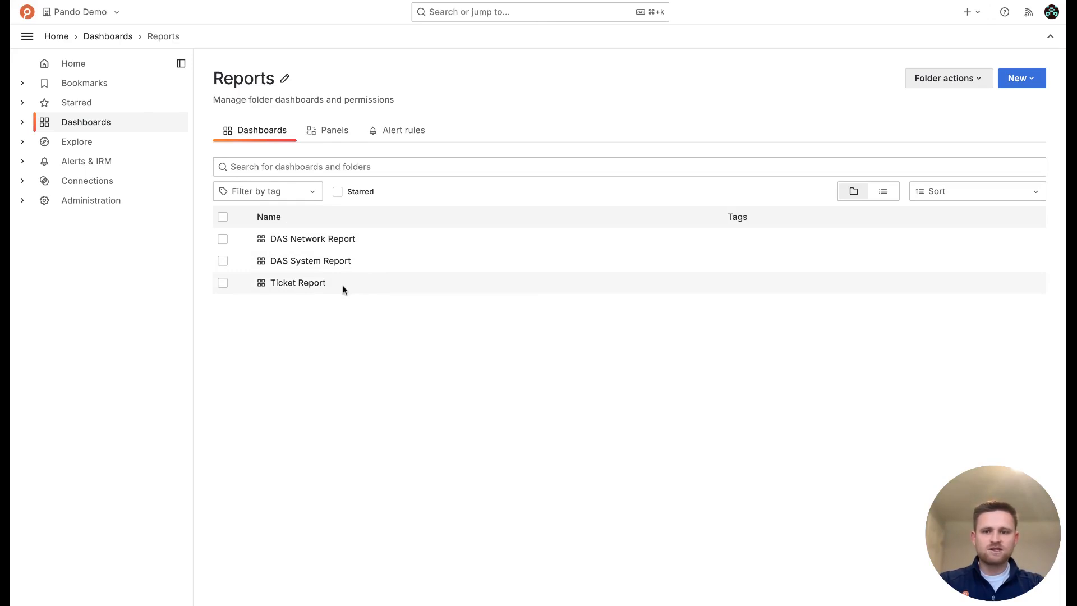
pyautogui.click(323, 239)
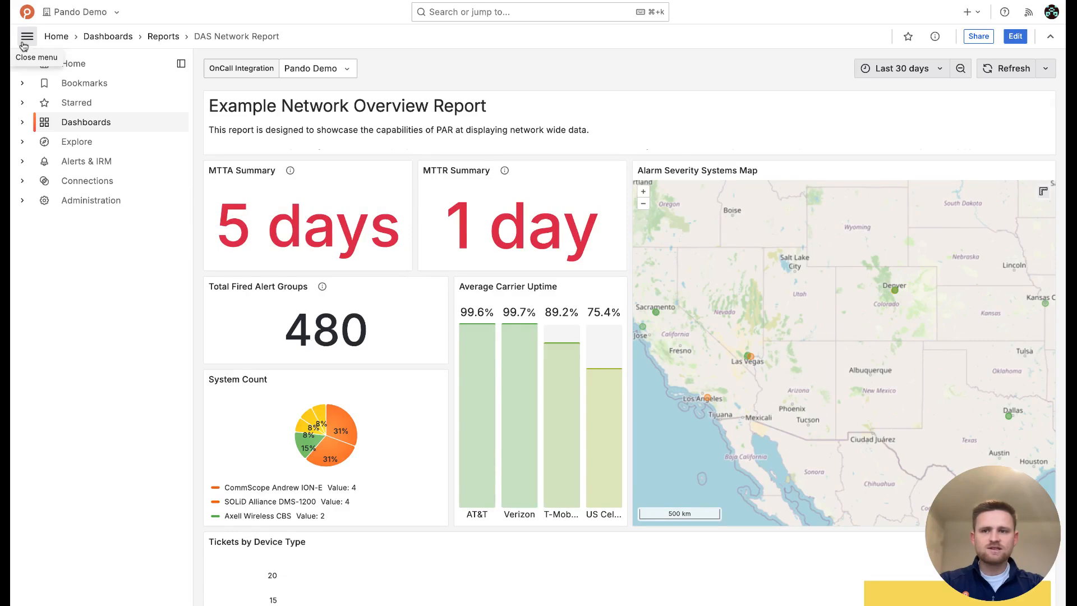
# Collapse the side menu and scroll the dashboard panels to the Tickets by Device Type chart
pyautogui.click(26, 36)
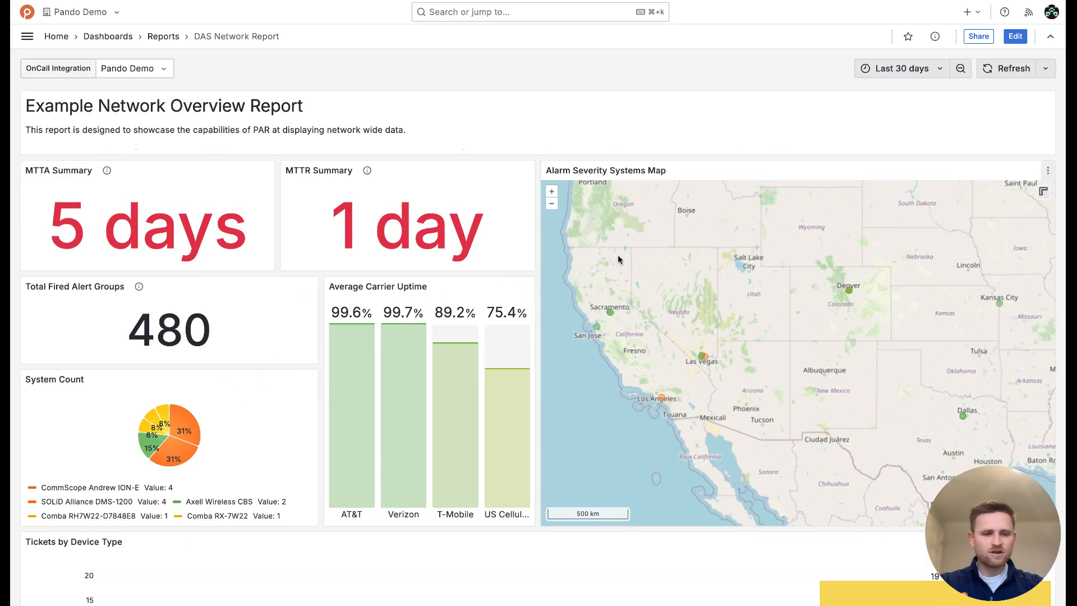
pyautogui.scroll(-1, 466, 347)
pyautogui.scroll(-2, 466, 347)
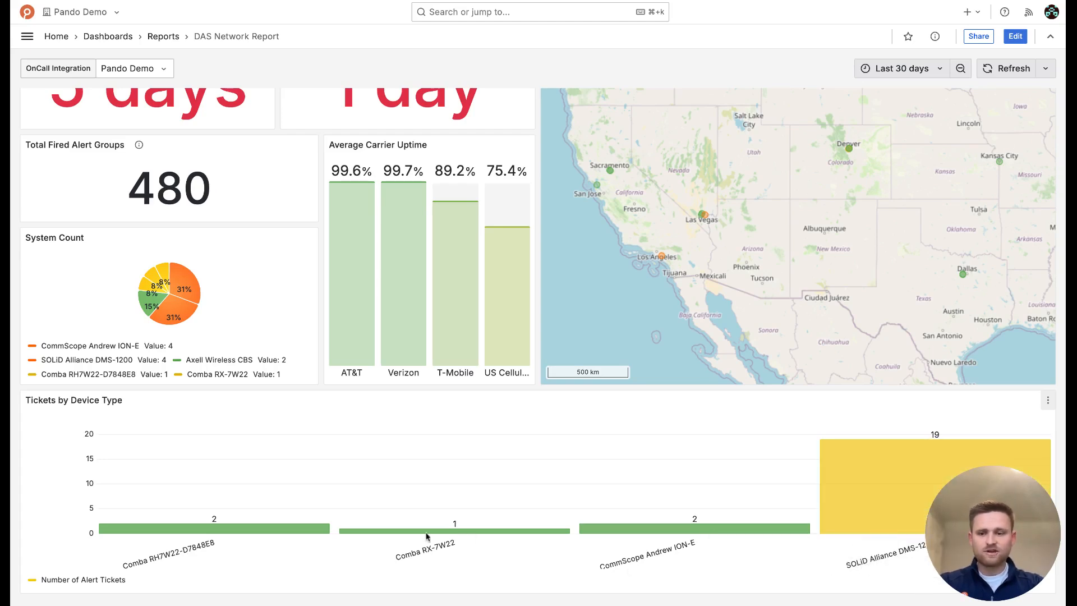
pyautogui.scroll(3, 357, 540)
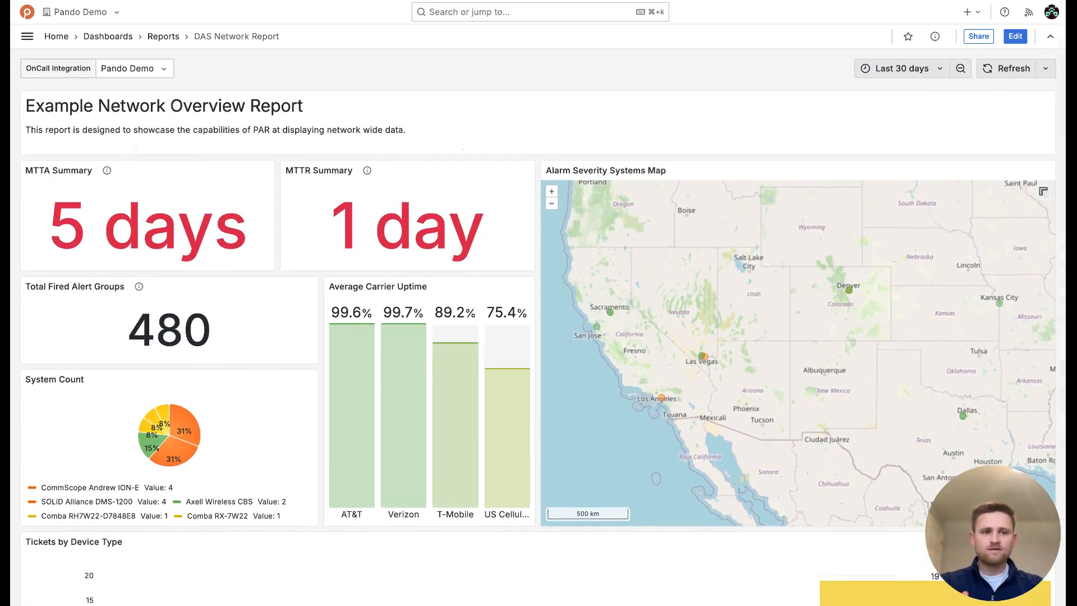
# Start a new report from the dashboard through the Share menu's Report options
pyautogui.click(979, 37)
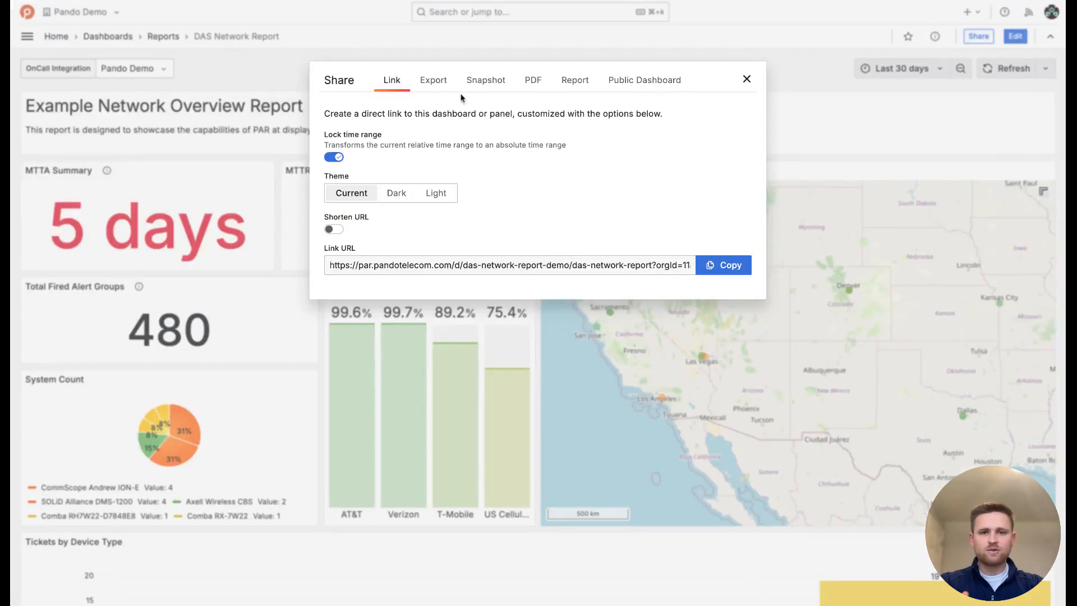
pyautogui.click(577, 83)
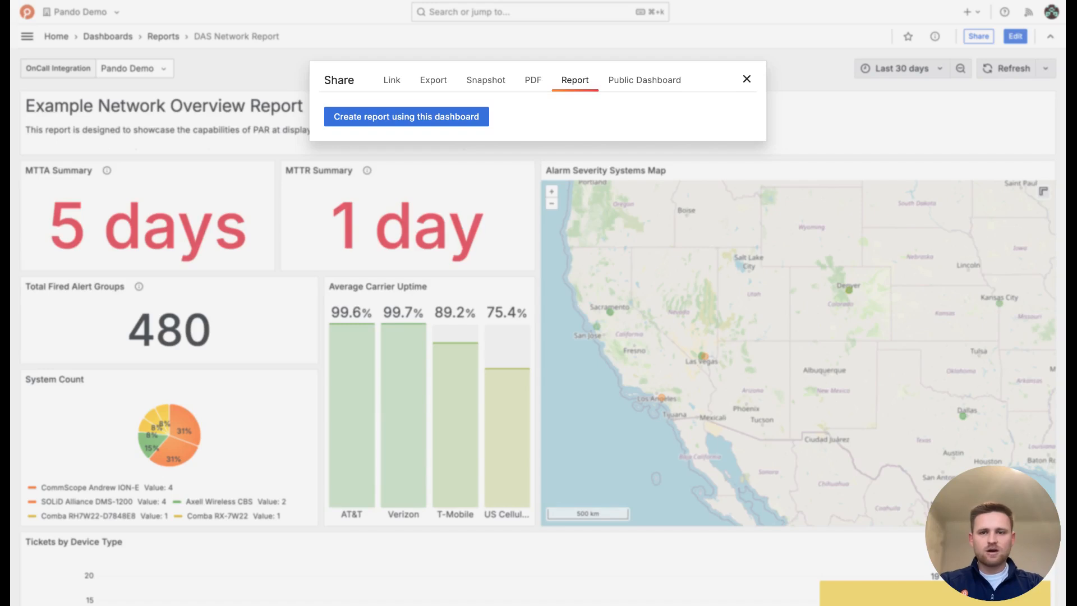
pyautogui.click(438, 123)
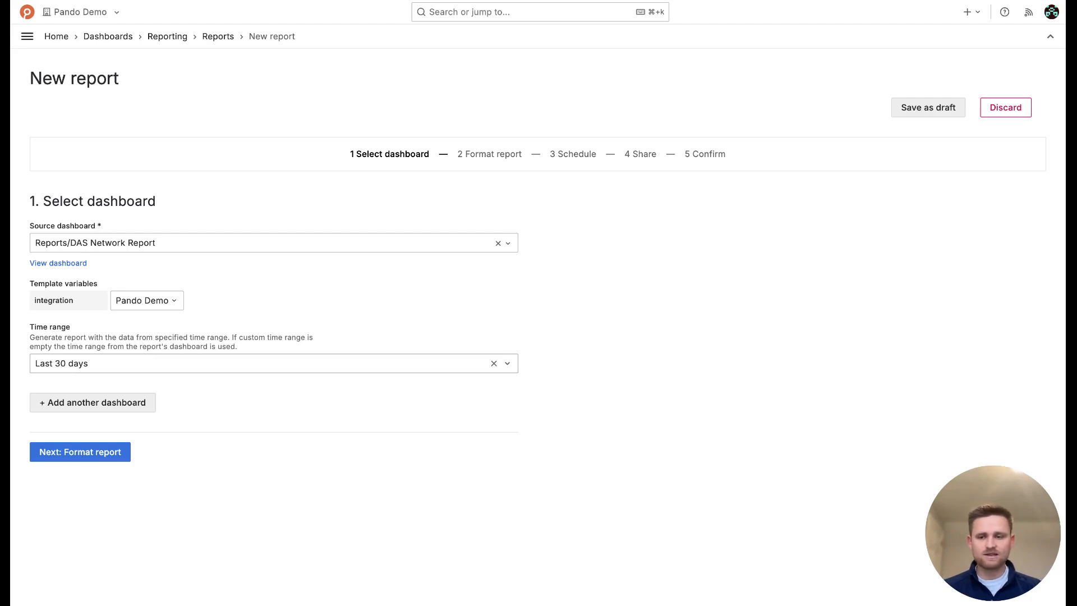
# Keep the report's time range at Last 30 days and continue to formatting
pyautogui.click(150, 366)
pyautogui.scroll(-3, 282, 452)
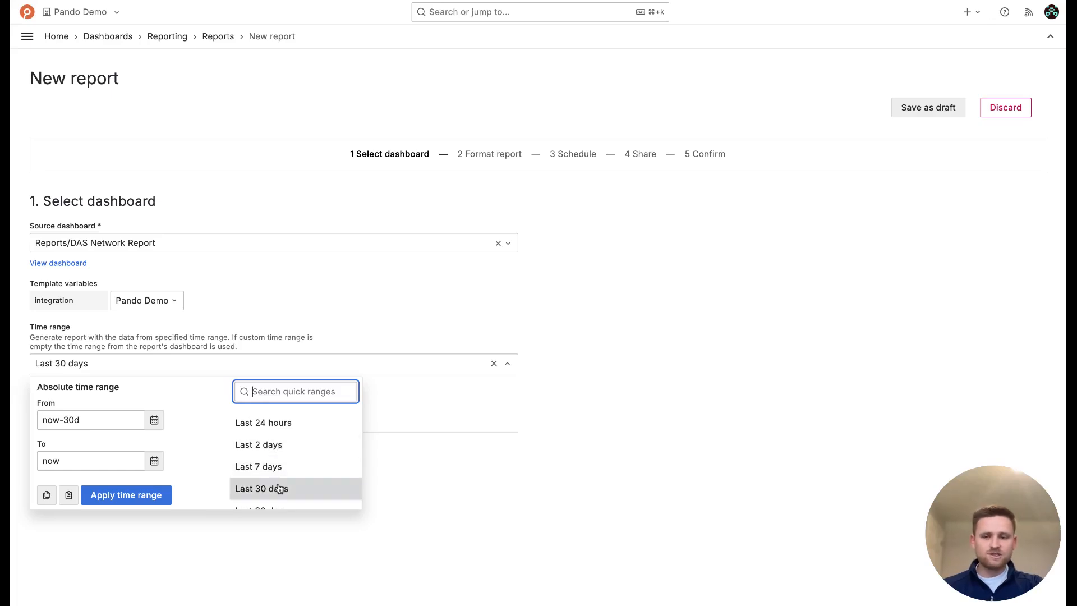
pyautogui.click(279, 489)
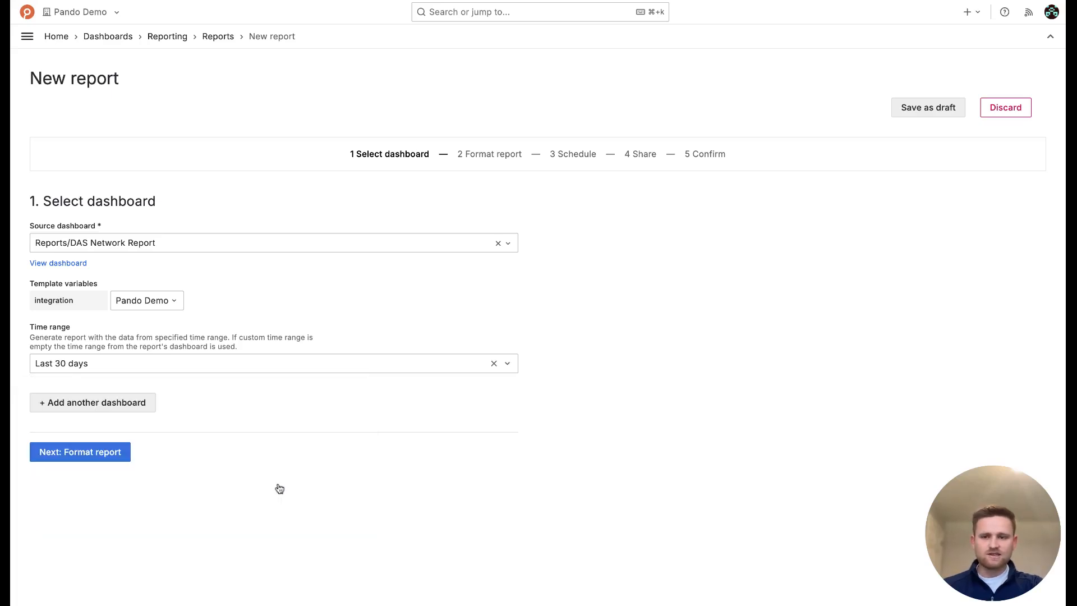
pyautogui.click(81, 455)
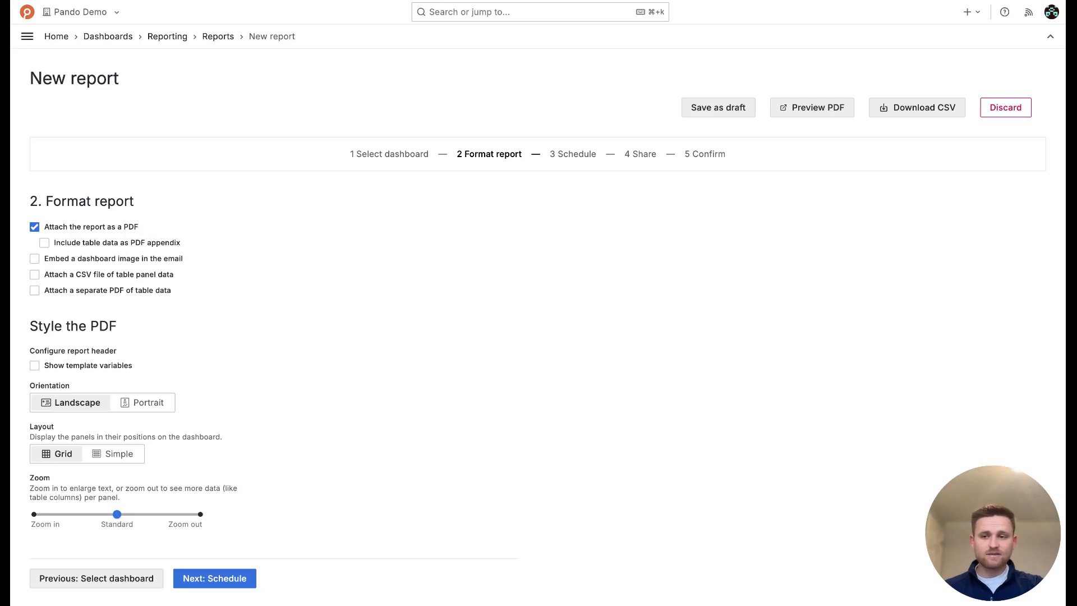
# Make the PDF portrait with Grid panel layout, after briefly trying the Simple layout
pyautogui.moveTo(174, 275); pyautogui.dragTo(56, 275)
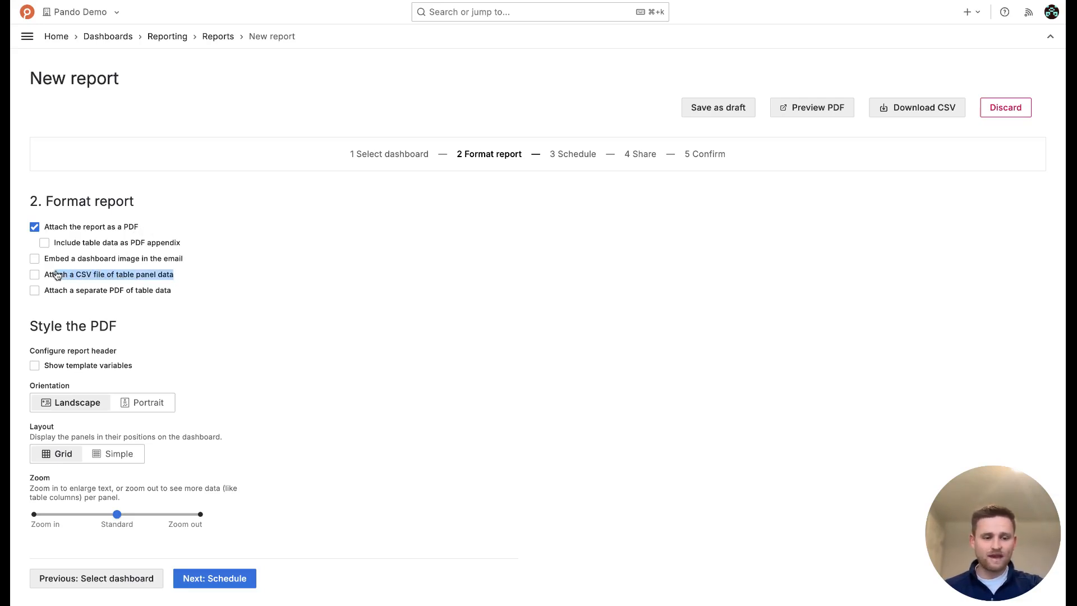
pyautogui.click(221, 276)
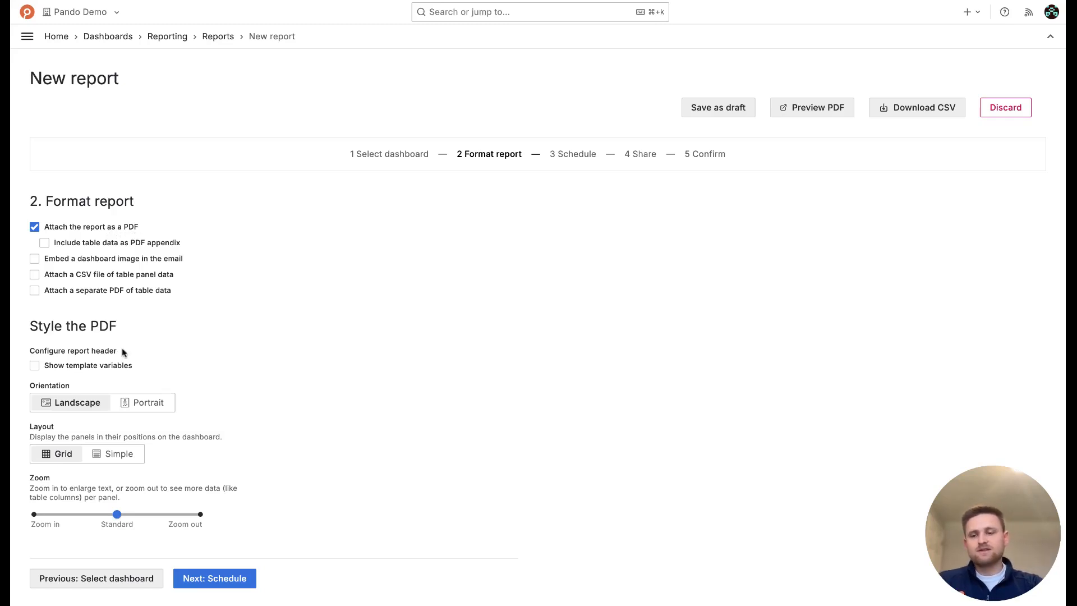
pyautogui.click(165, 411)
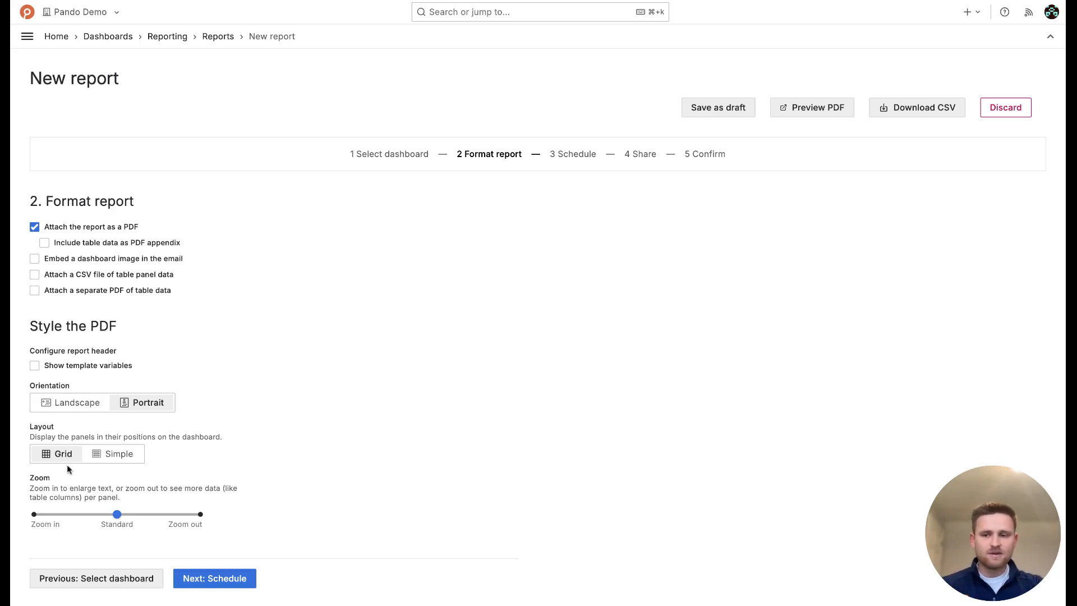
pyautogui.click(112, 461)
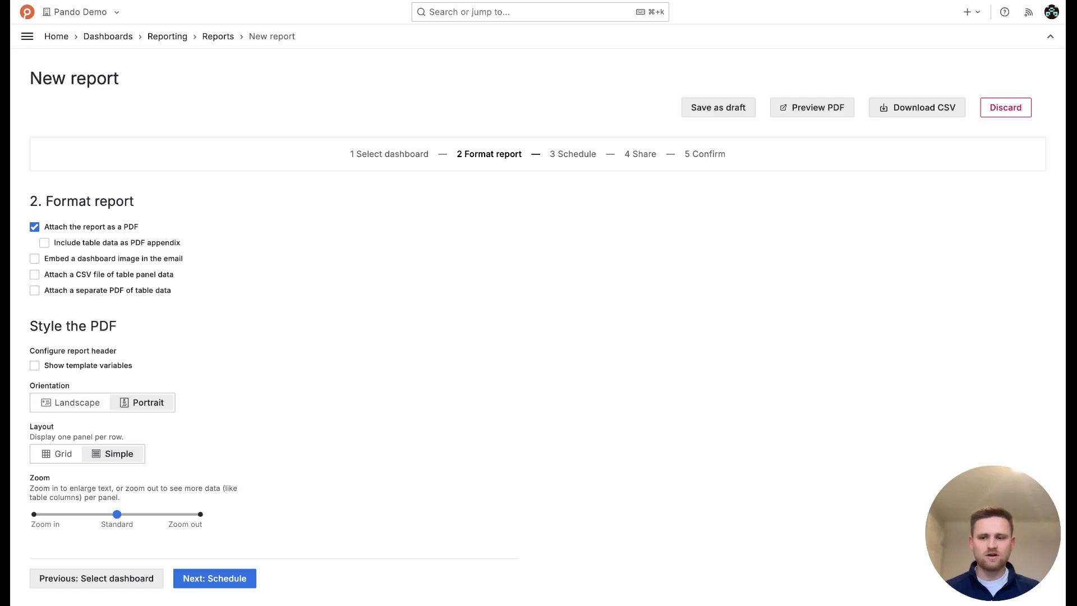
pyautogui.click(57, 459)
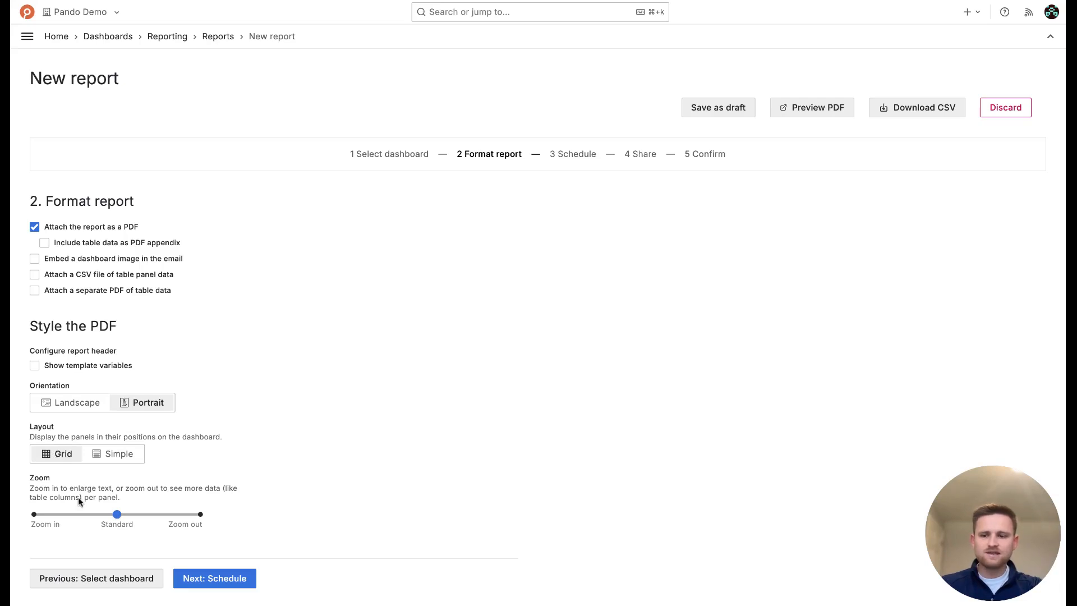
pyautogui.click(203, 580)
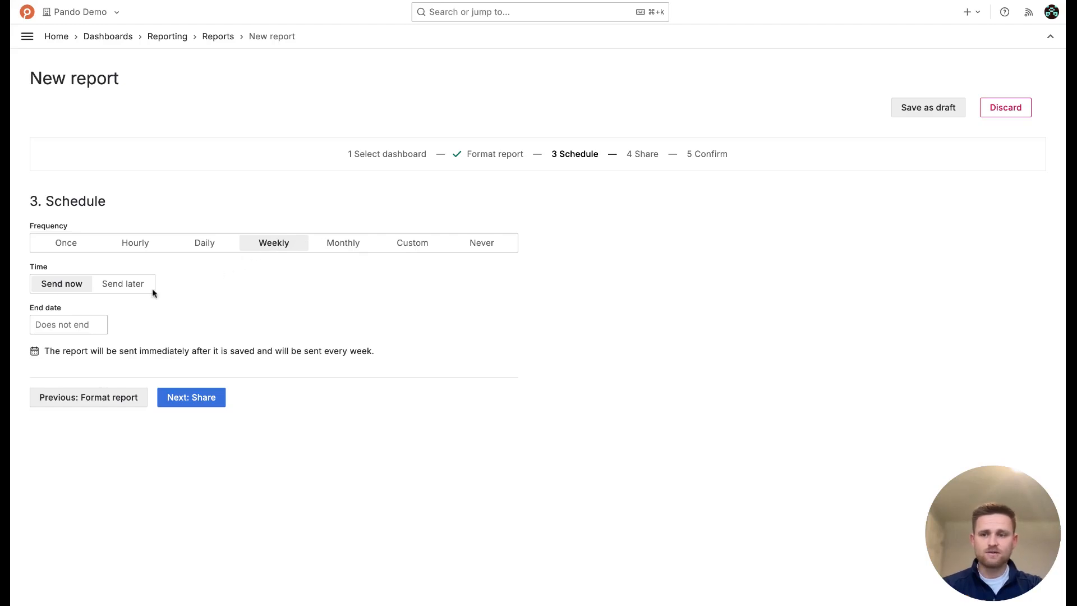
# Switch Time from Send later back to Send now, keeping the weekly schedule with no end date
pyautogui.click(108, 289)
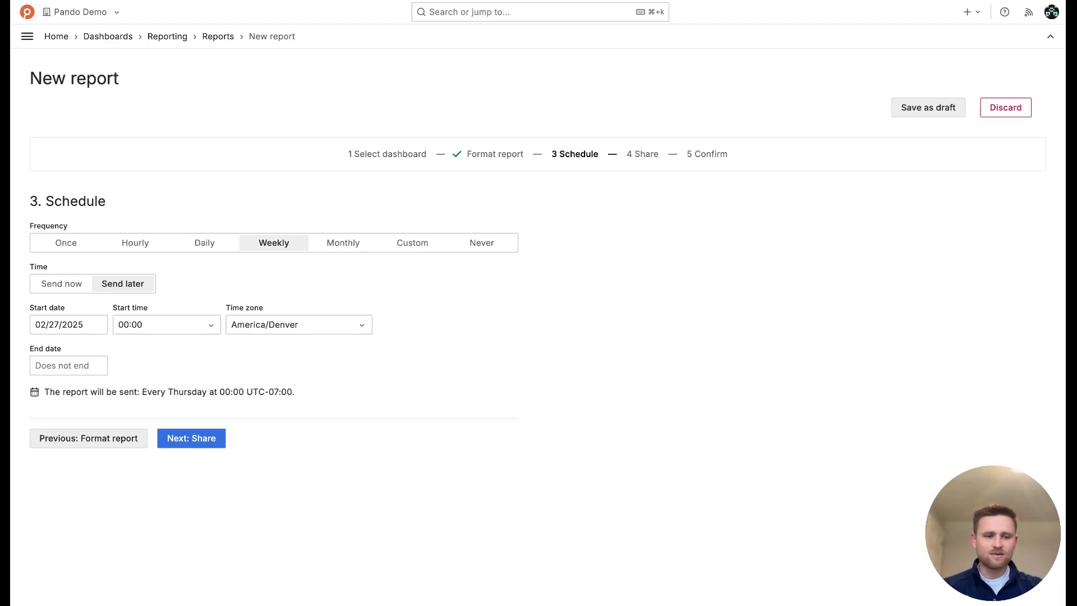
pyautogui.click(76, 286)
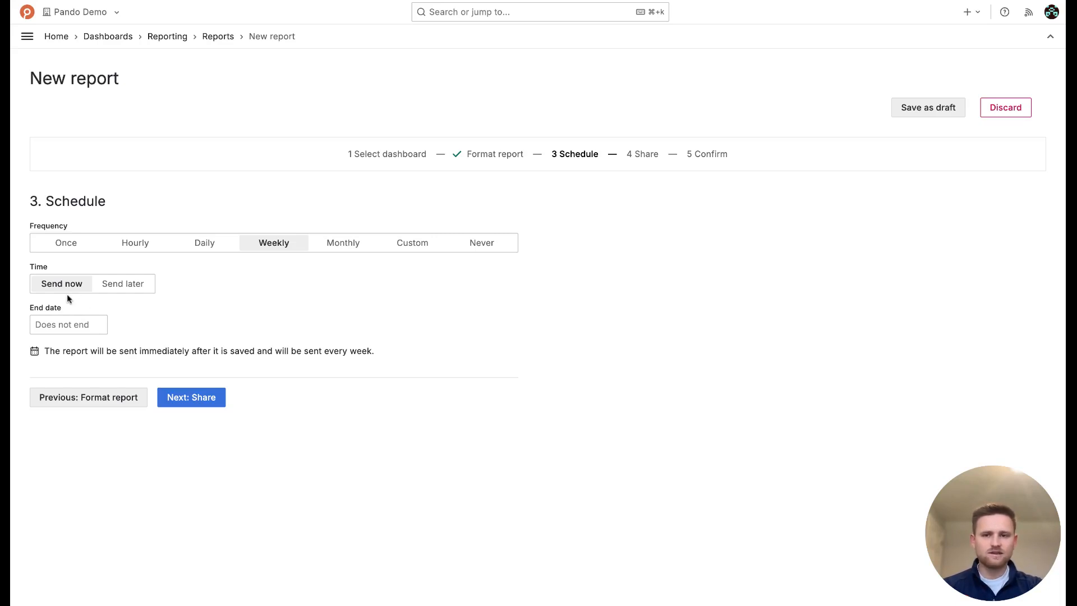
pyautogui.click(185, 404)
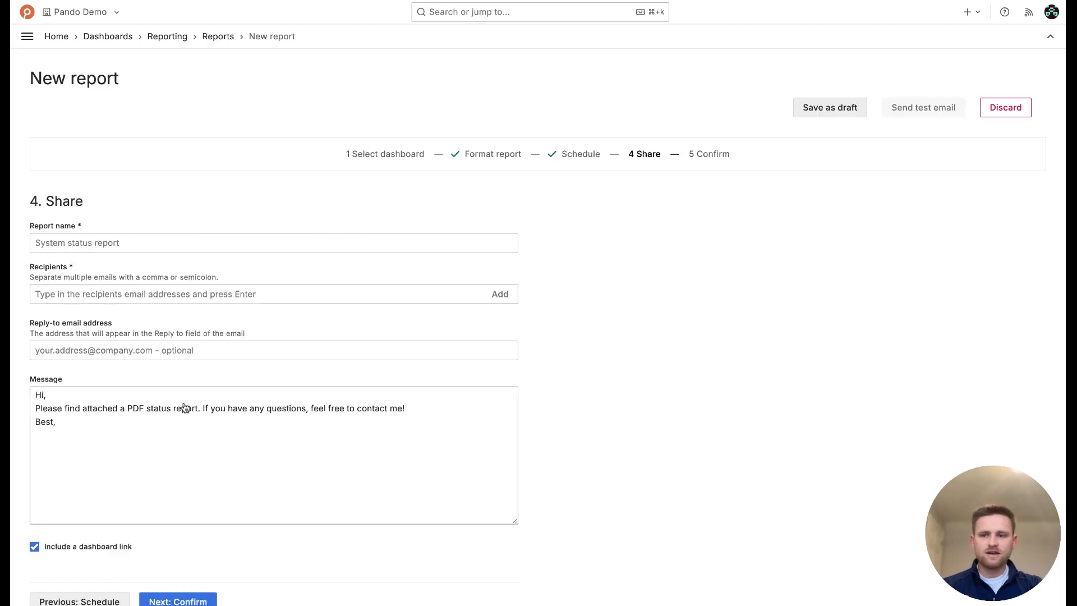
# Name the report 'Test Report 1' and add the recipient's e-mail address
pyautogui.click(119, 245)
pyautogui.write('Test Report 1')
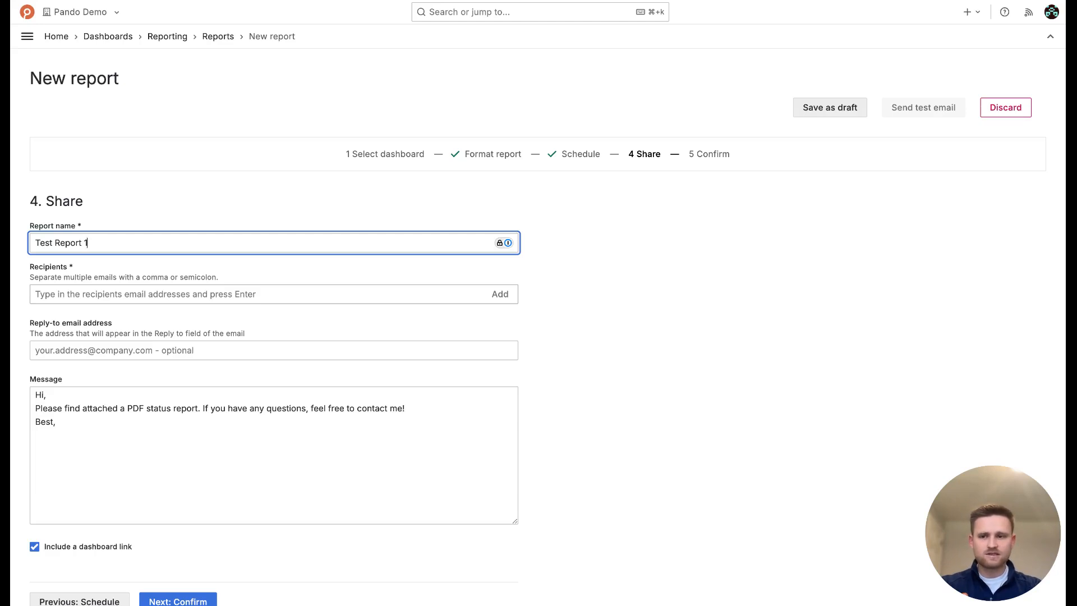
pyautogui.press('Tab')
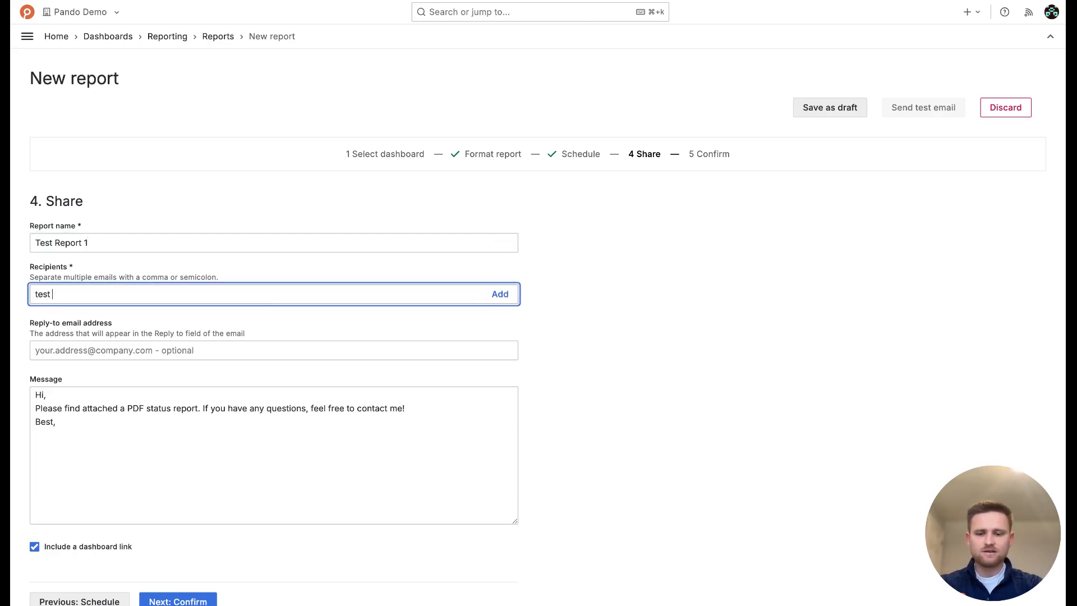
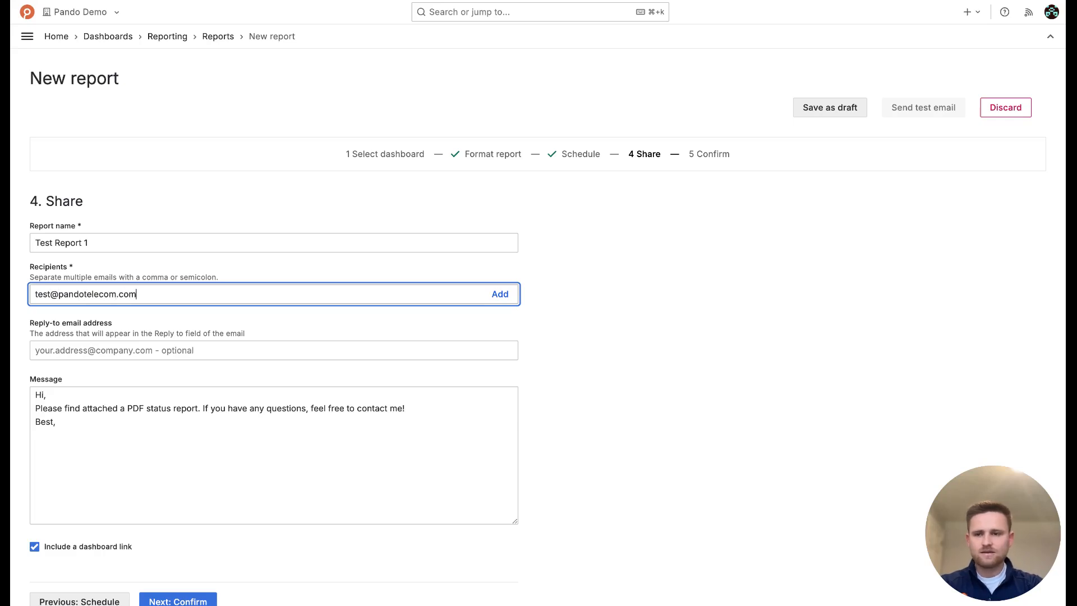
pyautogui.click(97, 349)
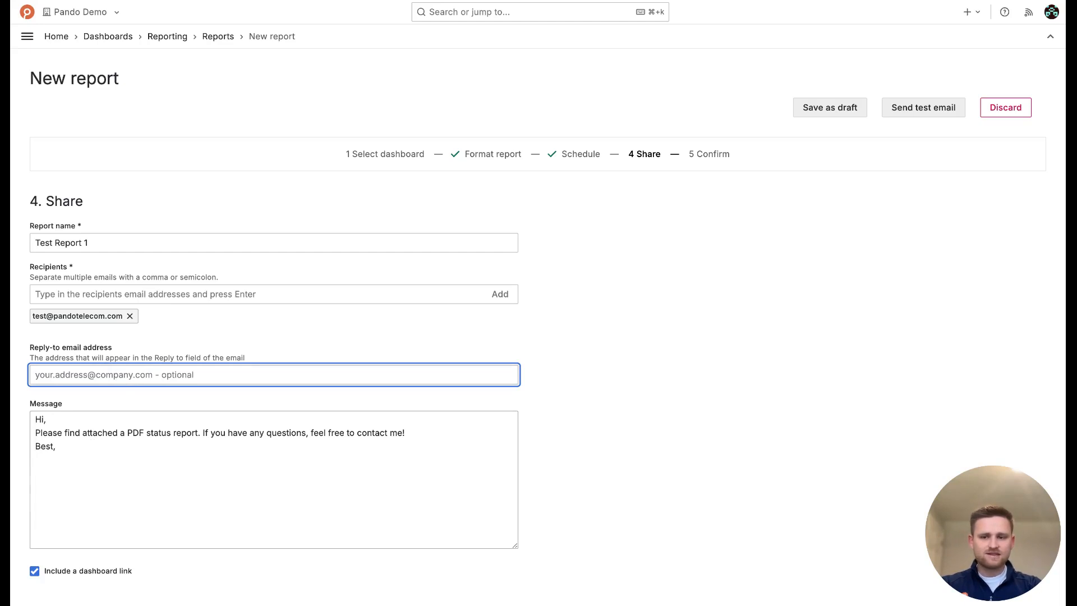
# Leave the dashboard link out of the email message and go to the Confirm summary
pyautogui.click(91, 448)
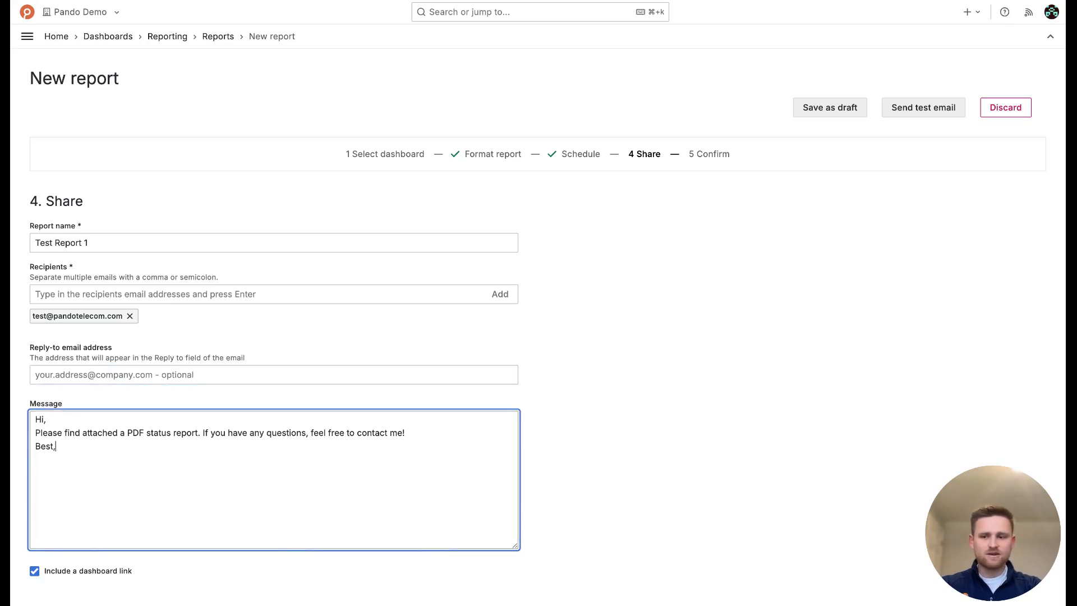
pyautogui.scroll(-2, 123, 499)
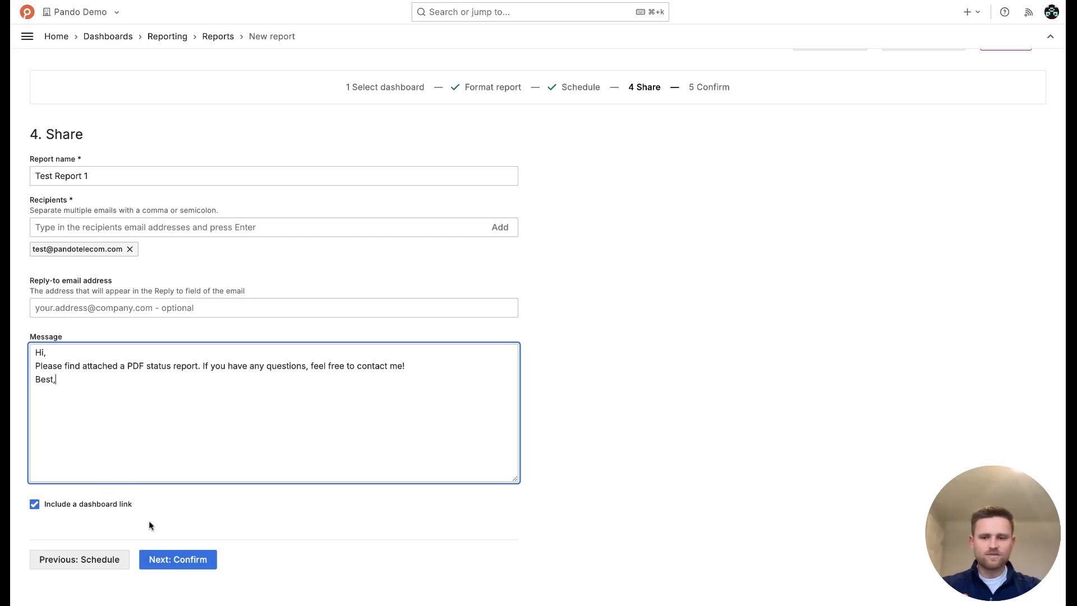
pyautogui.click(35, 504)
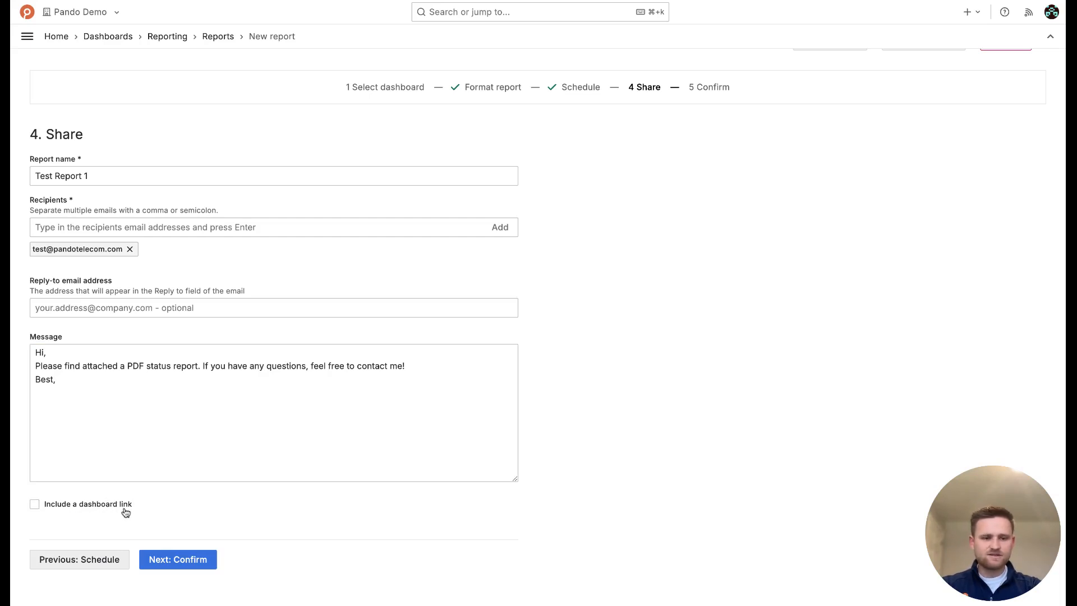
pyautogui.click(164, 562)
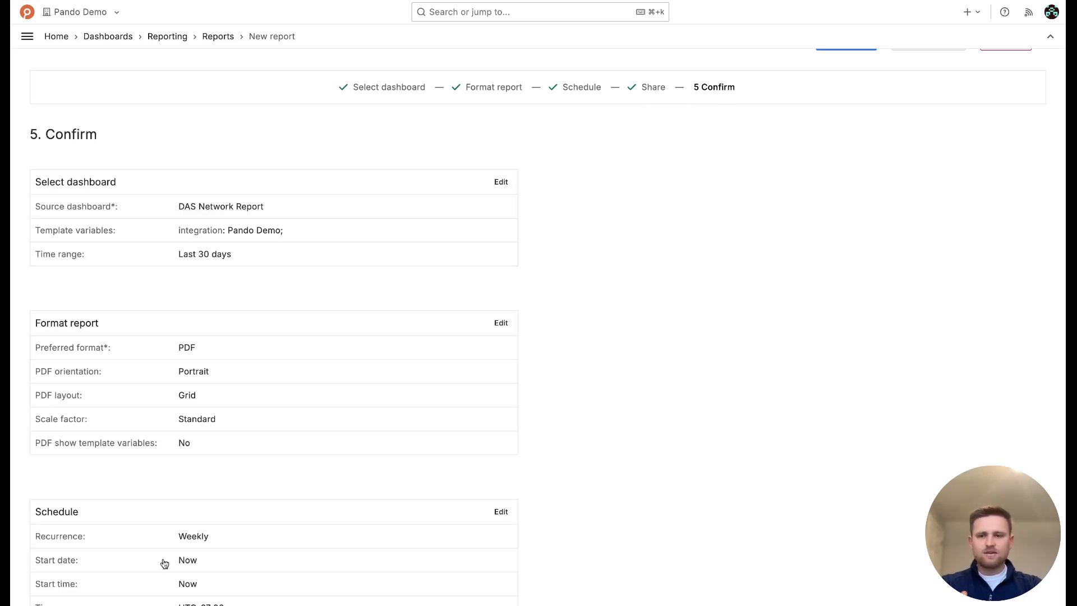
# Review the Confirm summary and create the report with Send now
pyautogui.scroll(-4, 164, 564)
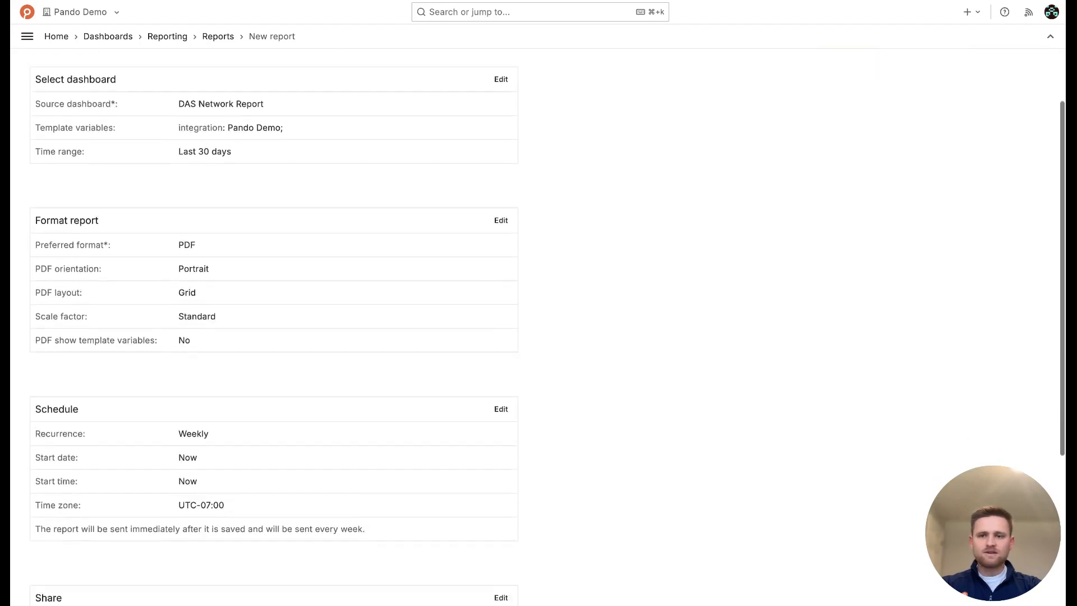
pyautogui.scroll(-3, 274, 327)
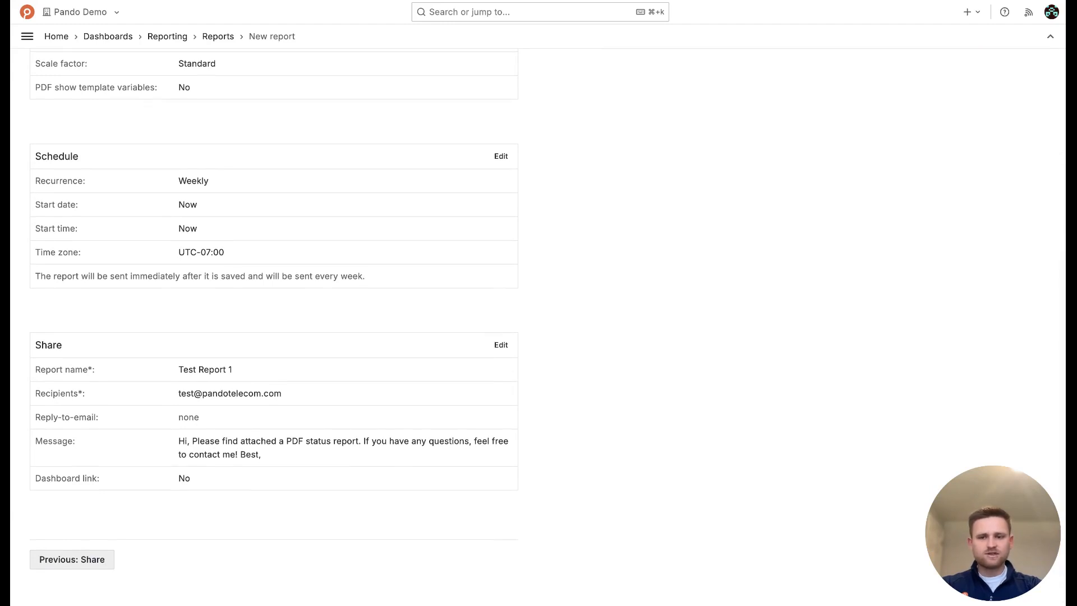
pyautogui.scroll(8, 646, 283)
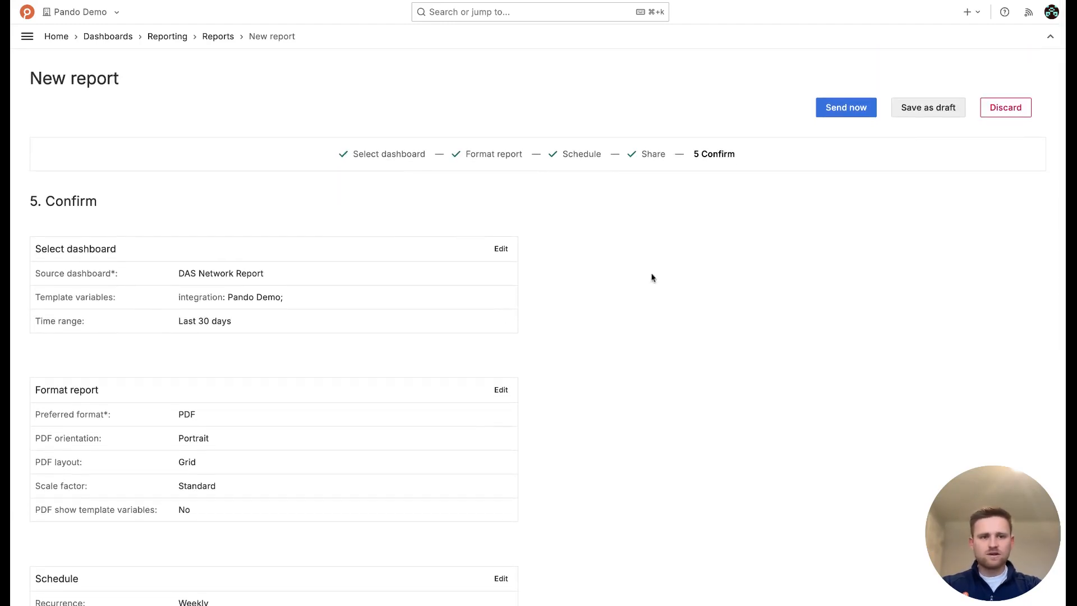
pyautogui.click(846, 107)
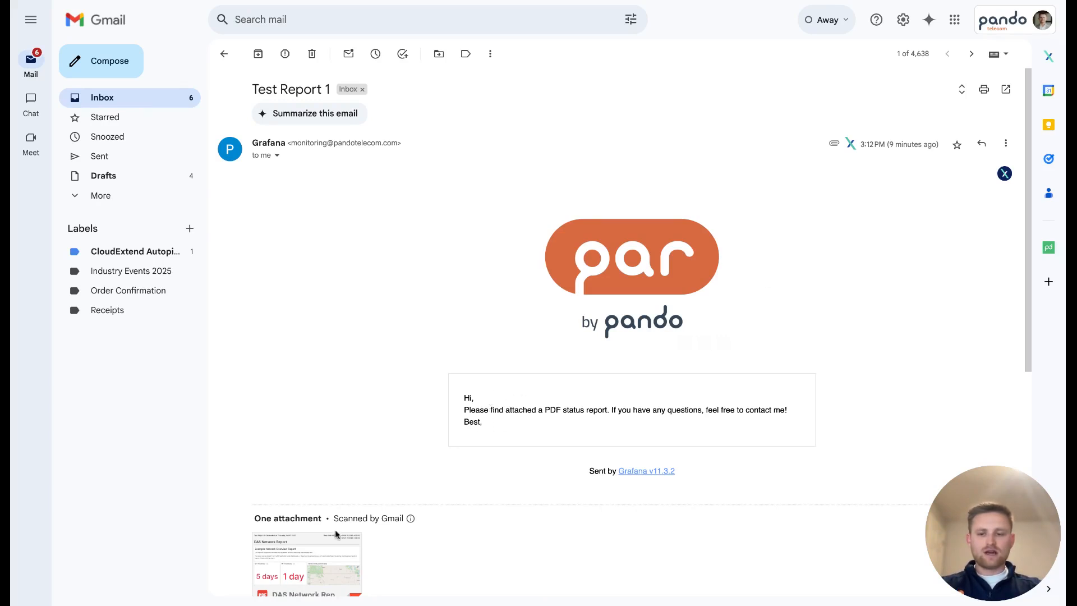
# Open the DAS Network Report-2025-02-27.pdf attachment and view its second page
pyautogui.click(305, 561)
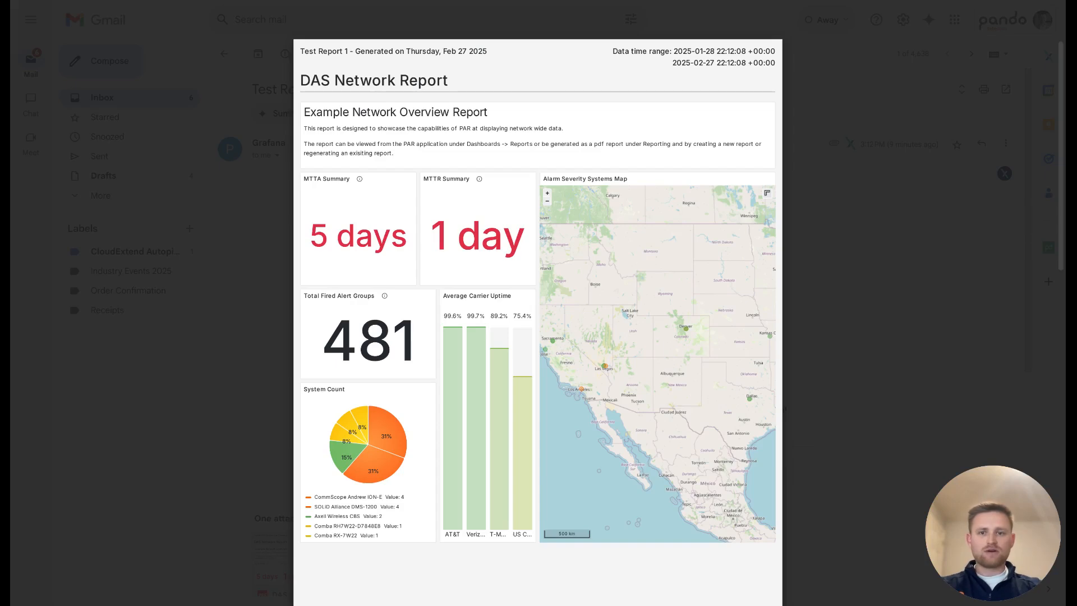
pyautogui.scroll(-10, 517, 495)
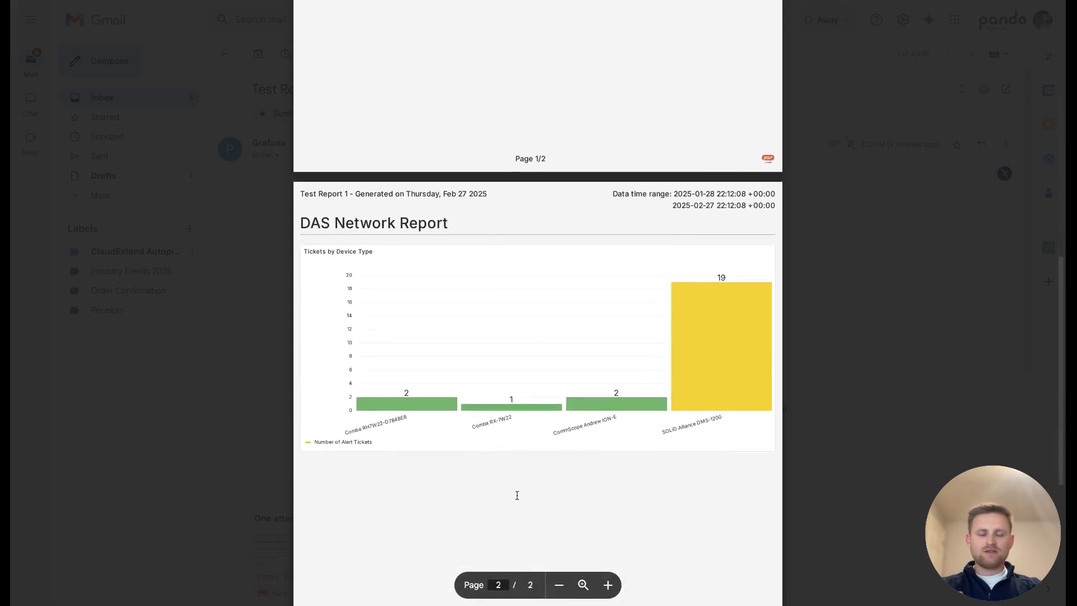